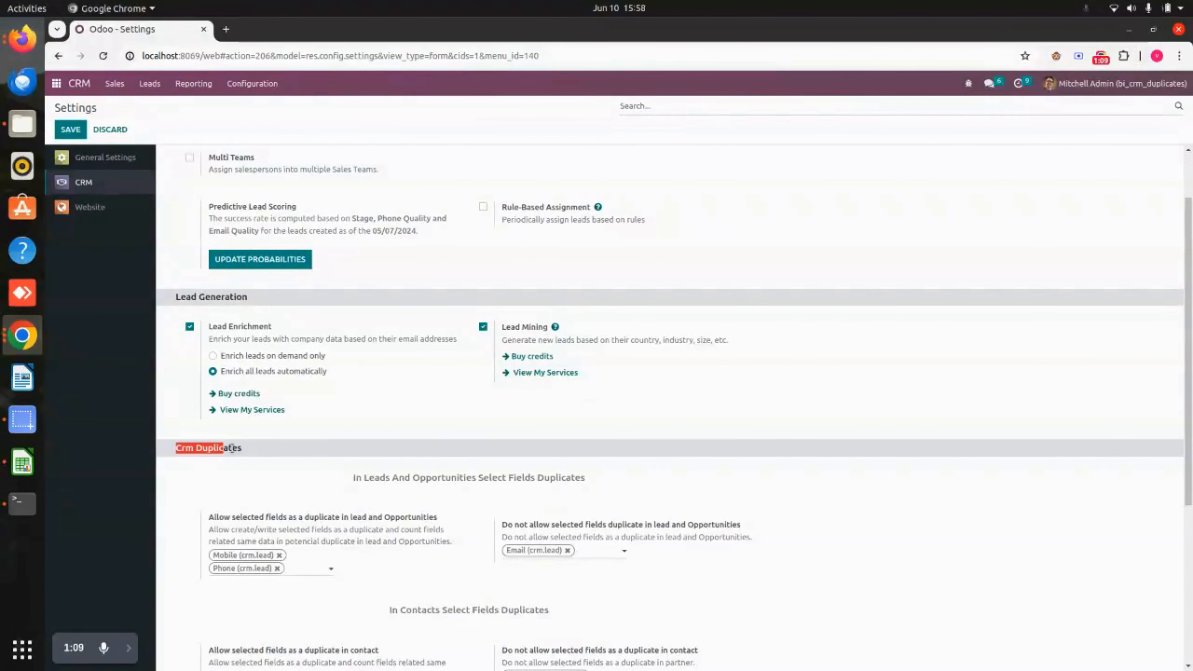
Browse the fields selectable as allowed duplicates for leads and opportunities in the Crm Duplicates settings, and save the settings
scroll(485, 374, "down", 3)
scroll(485, 375, "down", 2)
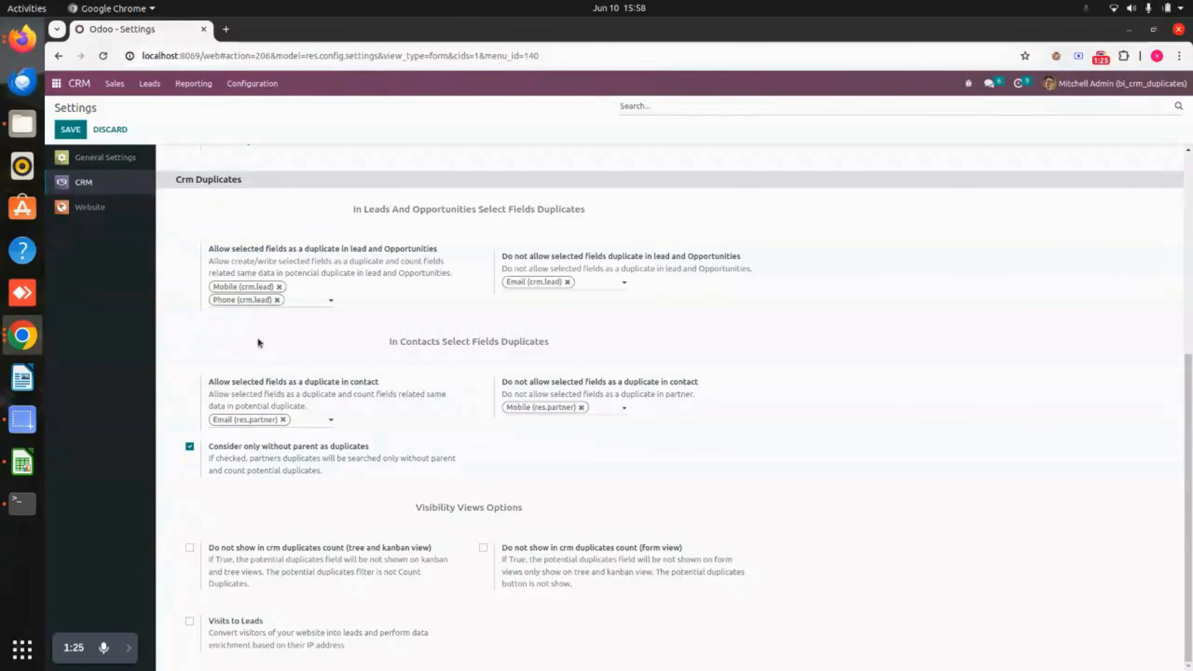
left_click(303, 297)
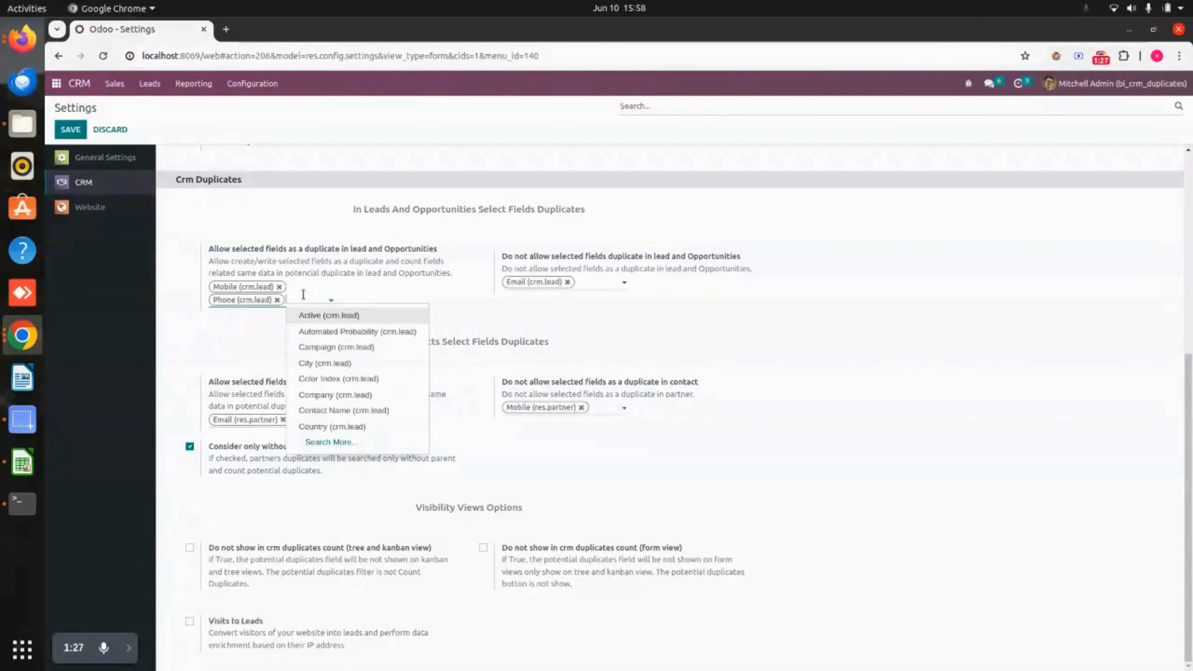
left_click(340, 442)
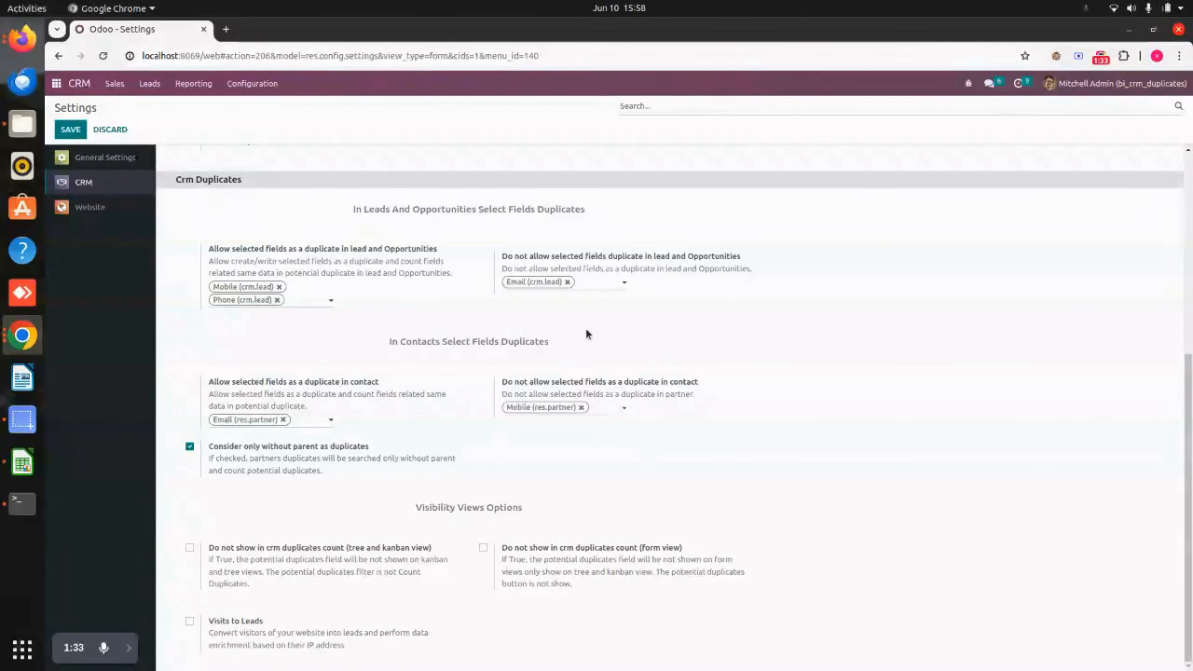
left_click(311, 293)
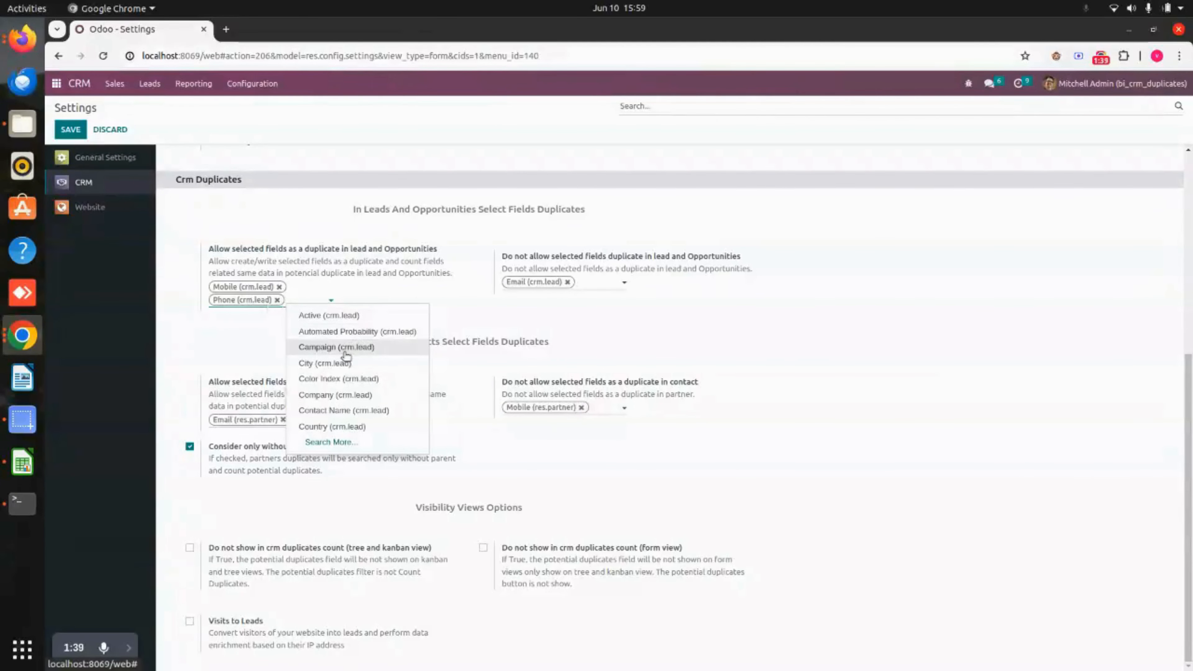
left_click(336, 444)
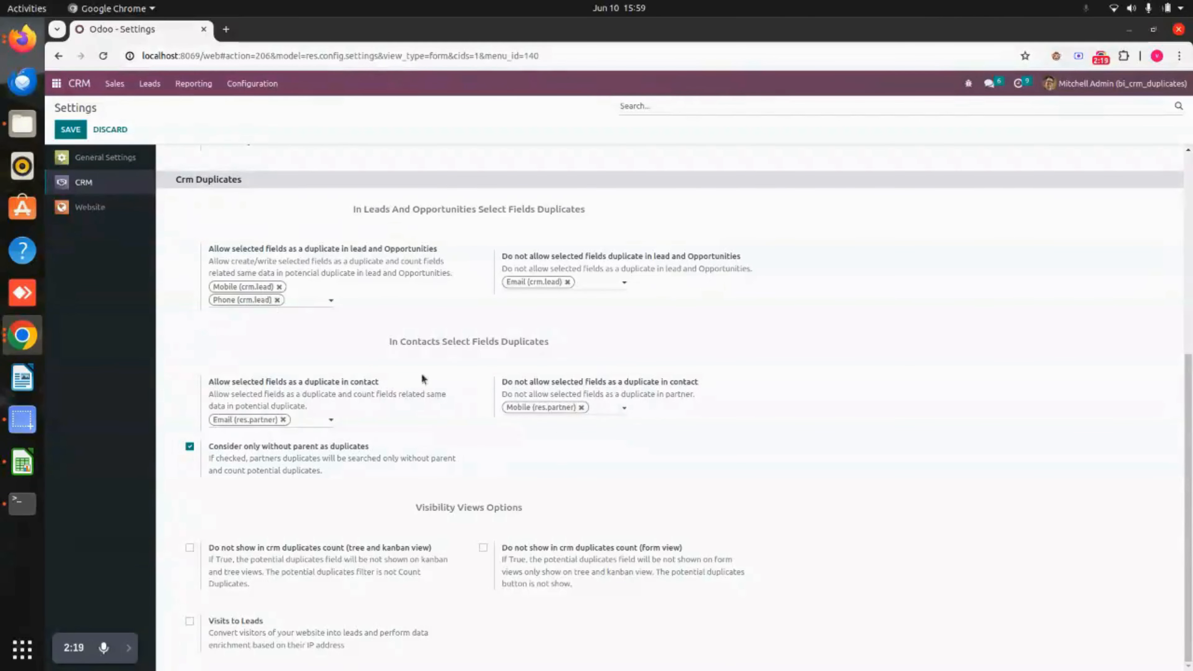
left_click(70, 130)
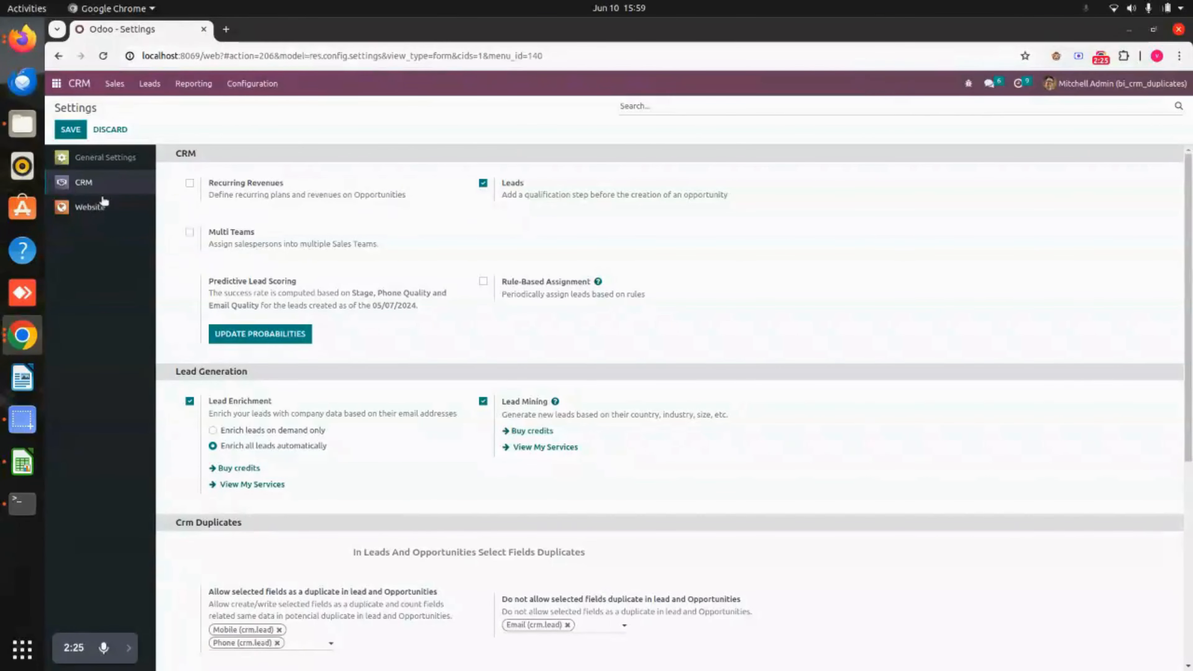
Open the "Custom Desks (100 pieces)" lead of the company Muxo and copy its title
left_click(152, 93)
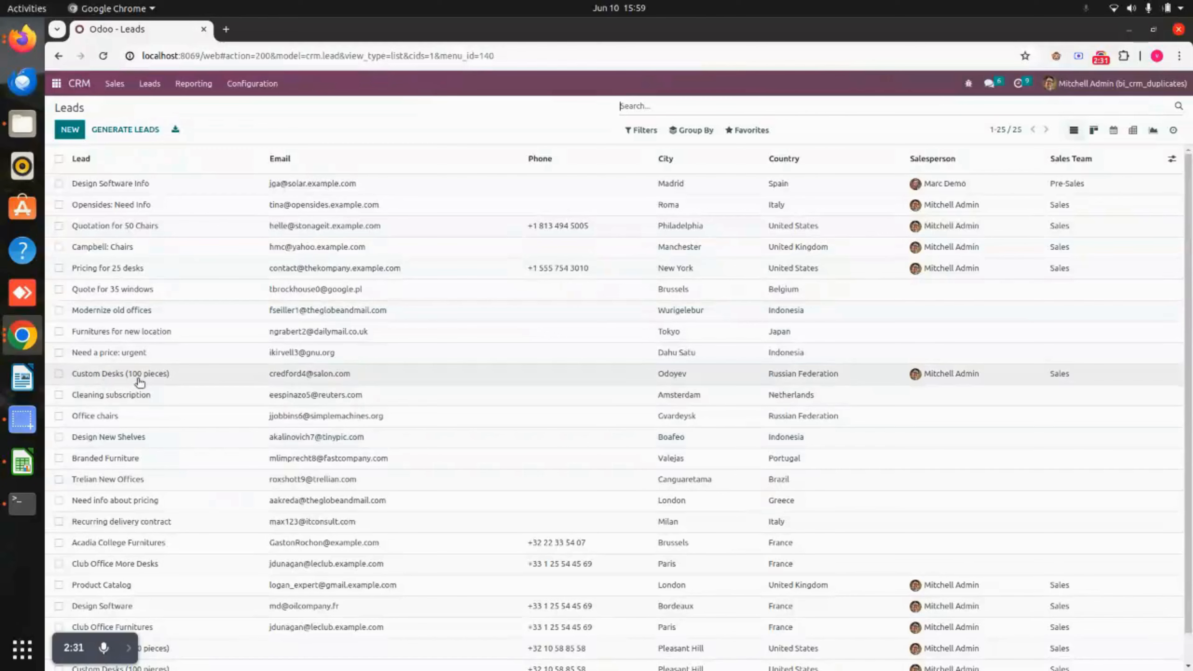
left_click(198, 379)
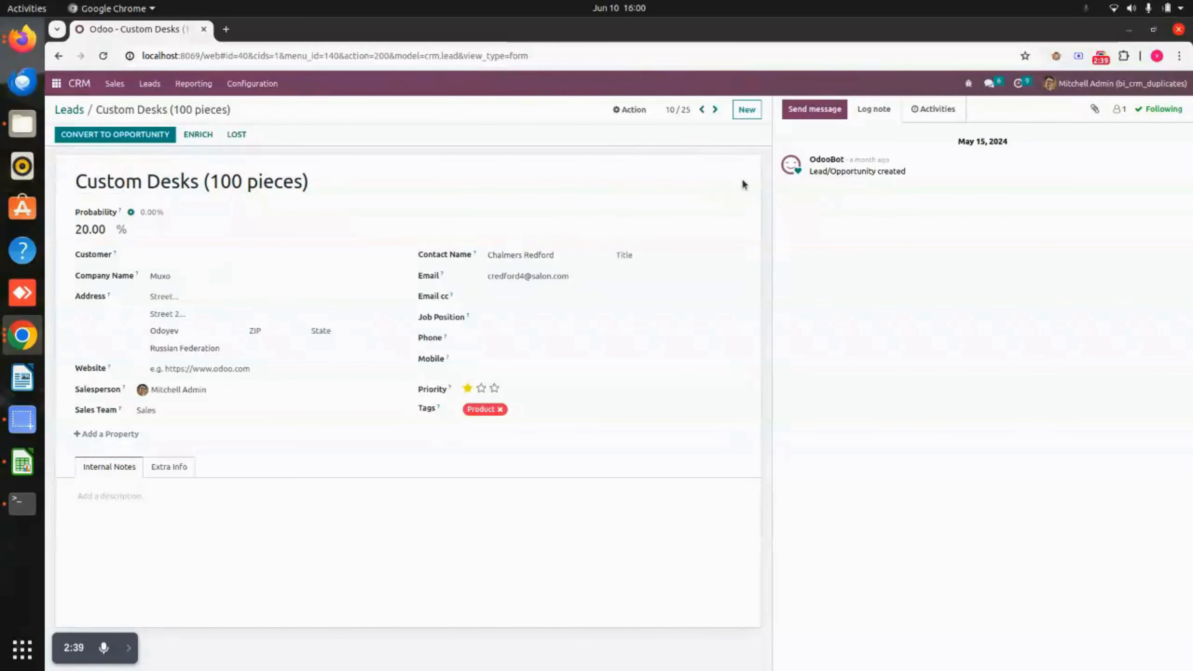
left_click_drag(320, 183, 62, 183)
key("ctrl+c")
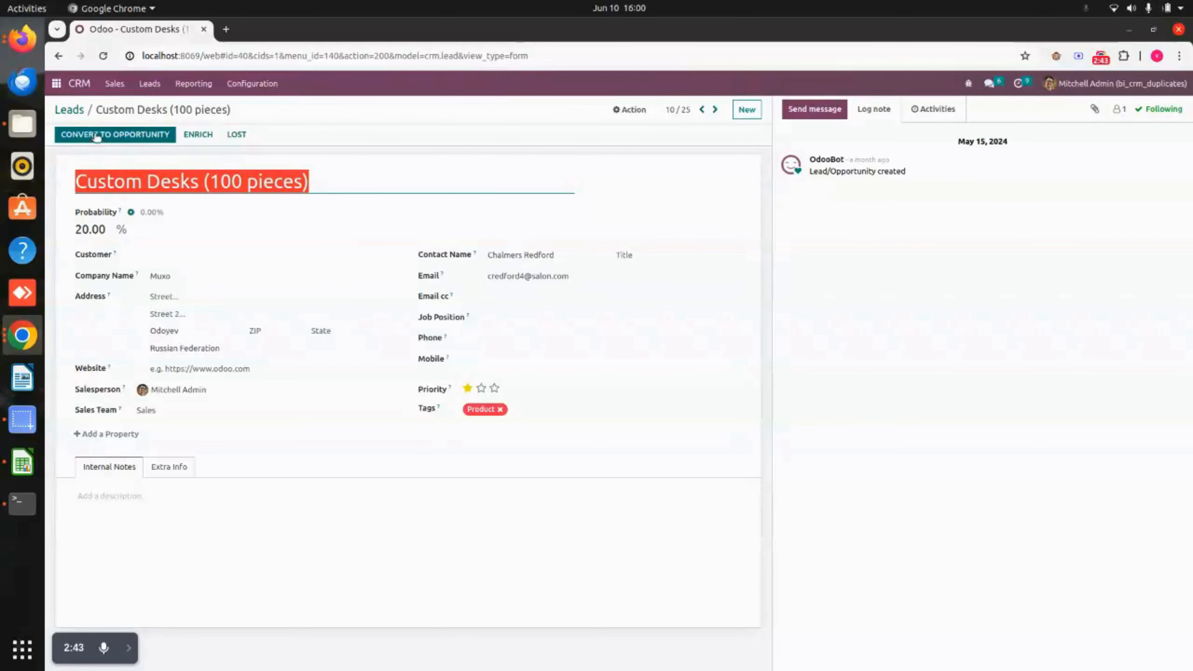
Create and save a new lead titled "Custom Desks (100 pieces)" with Deco Addict as the customer
left_click(70, 110)
left_click(69, 132)
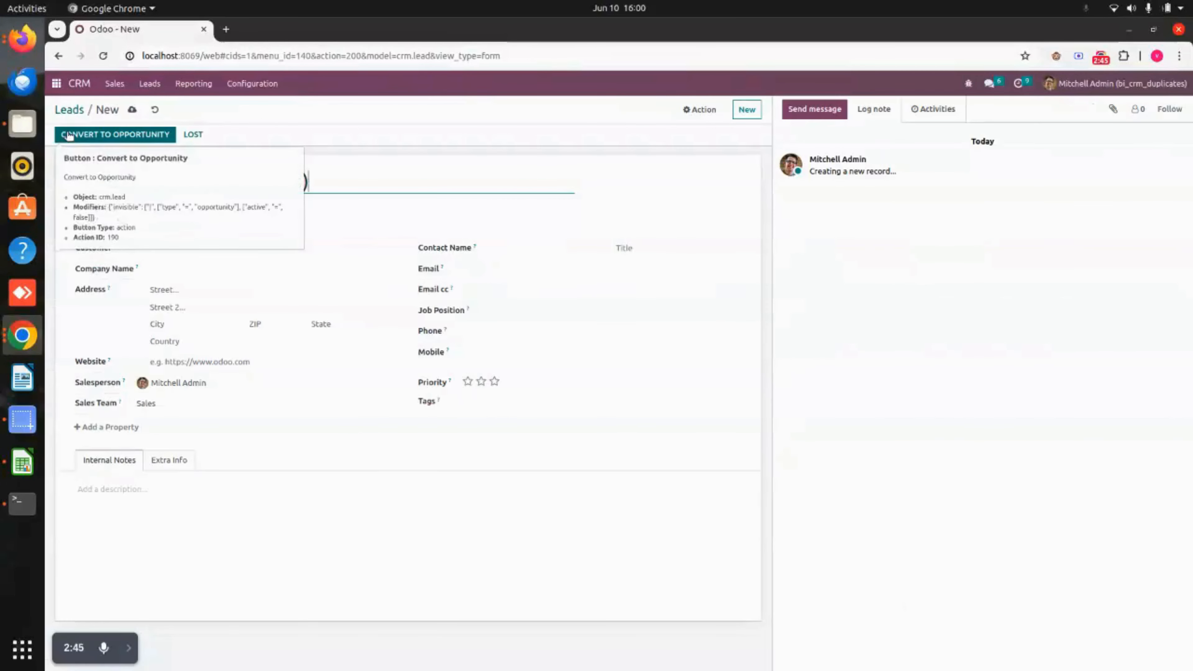
key("ctrl+v")
left_click(202, 246)
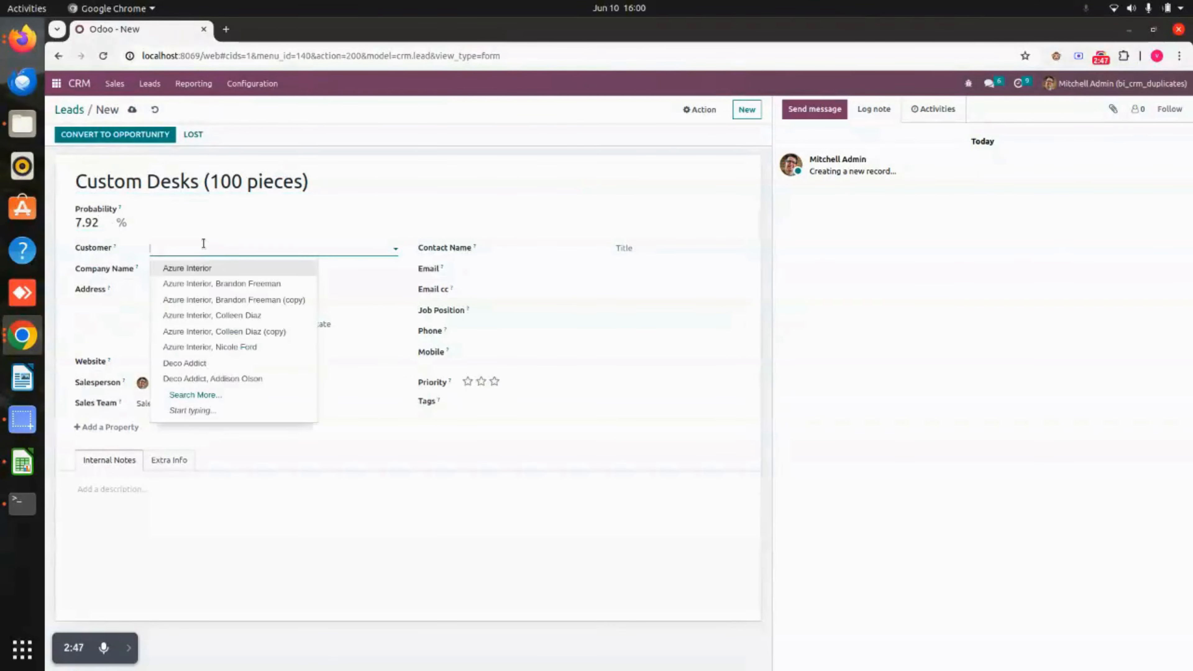
left_click(228, 360)
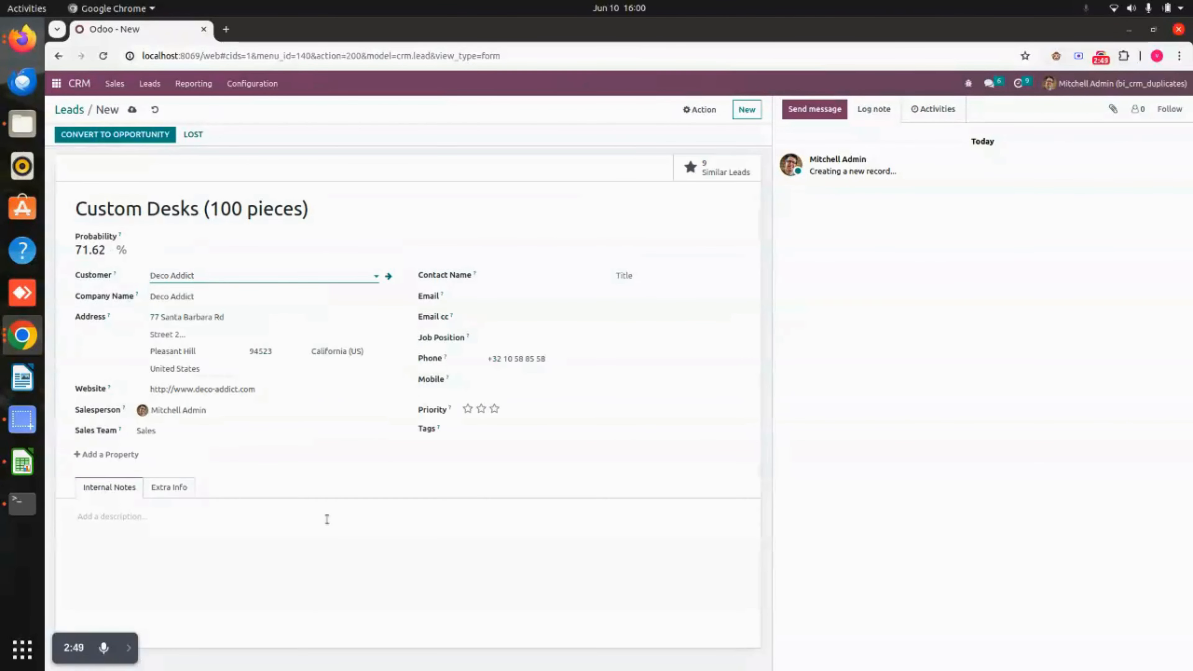
left_click(132, 109)
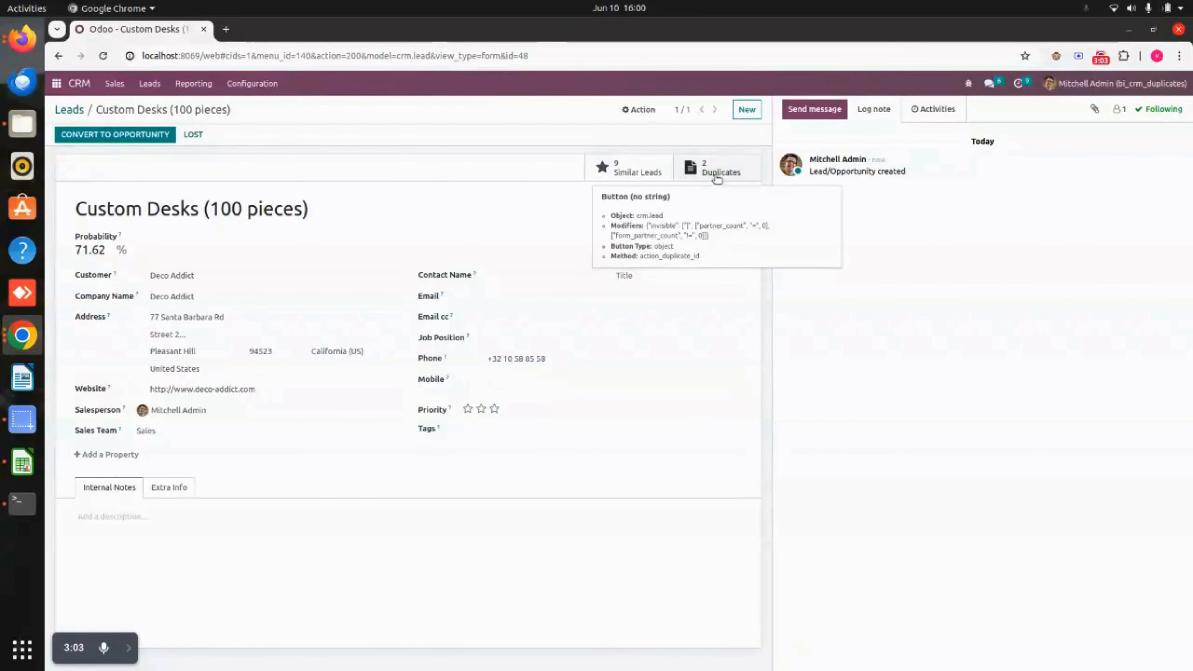
Check the new lead's similar leads by viewing another Deco Addict "Custom Desks (100 pieces)" record, and return to the new lead
left_click(639, 170)
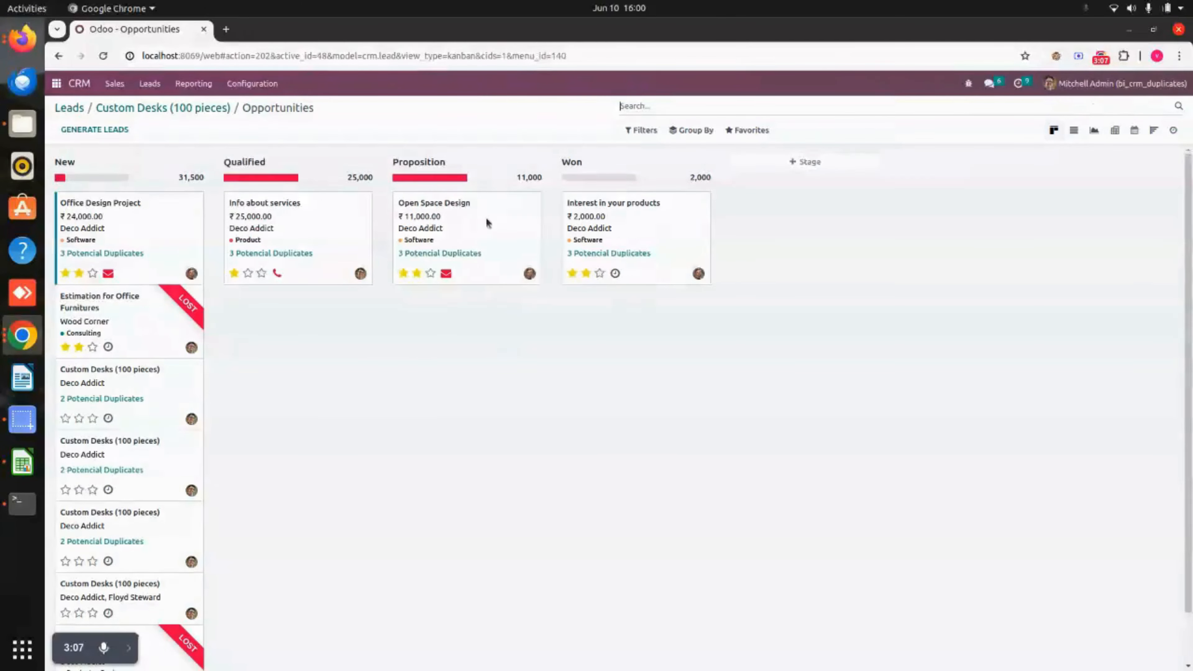
left_click(135, 472)
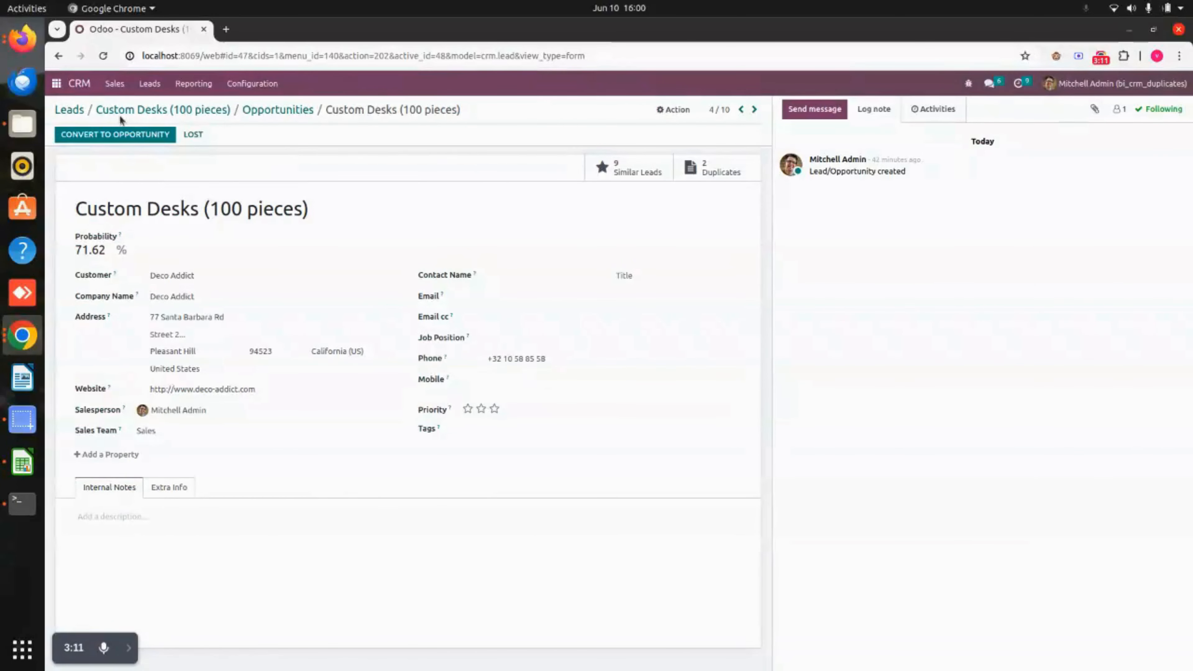
left_click(135, 111)
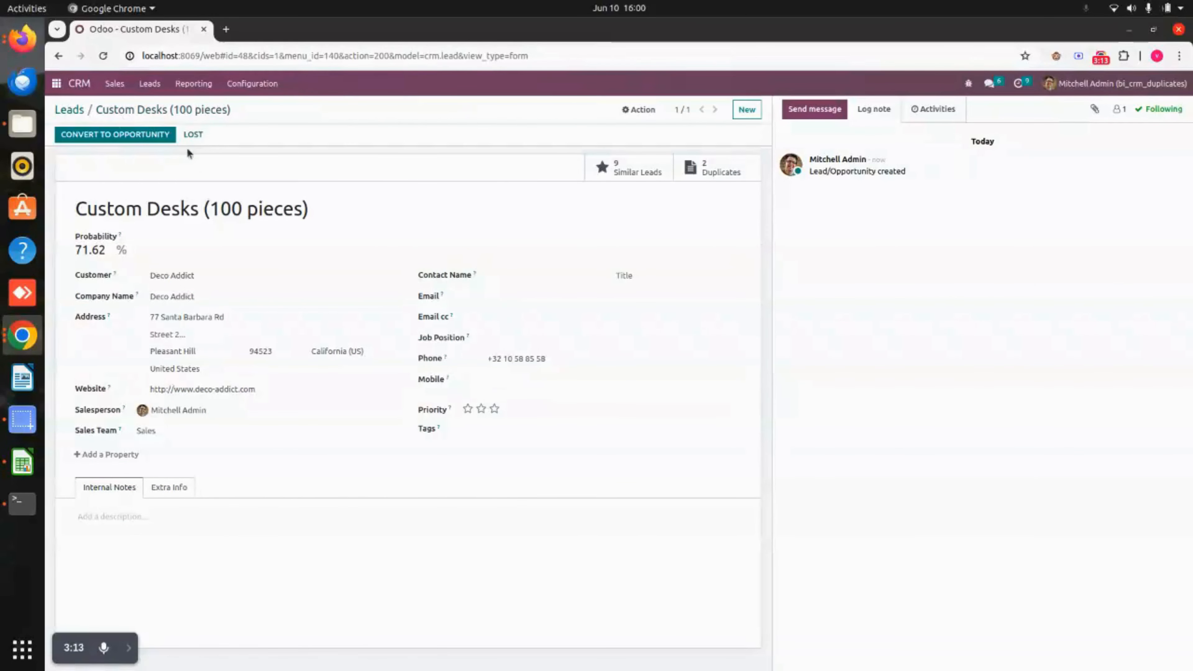
Copy the contact's email from the similar "Custom Desks (100 pieces)" lead whose customer is an individual at Deco Addict
left_click(632, 179)
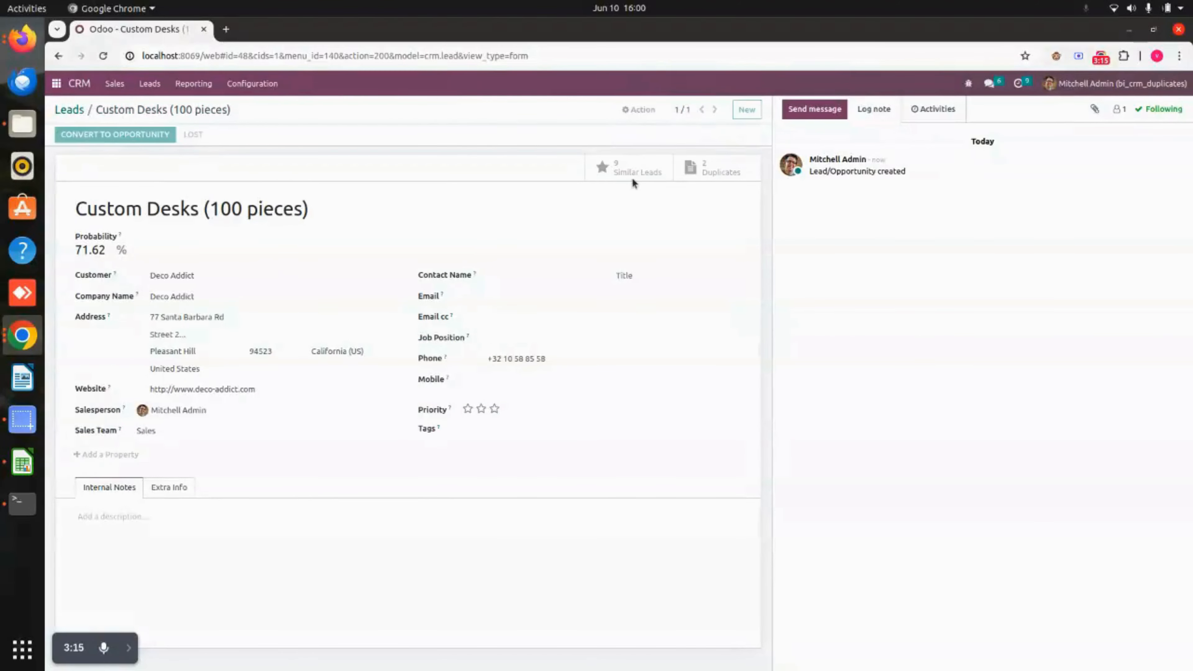
scroll(229, 512, "down", 2)
left_click(165, 533)
left_click_drag(643, 294, 472, 302)
key("ctrl+c")
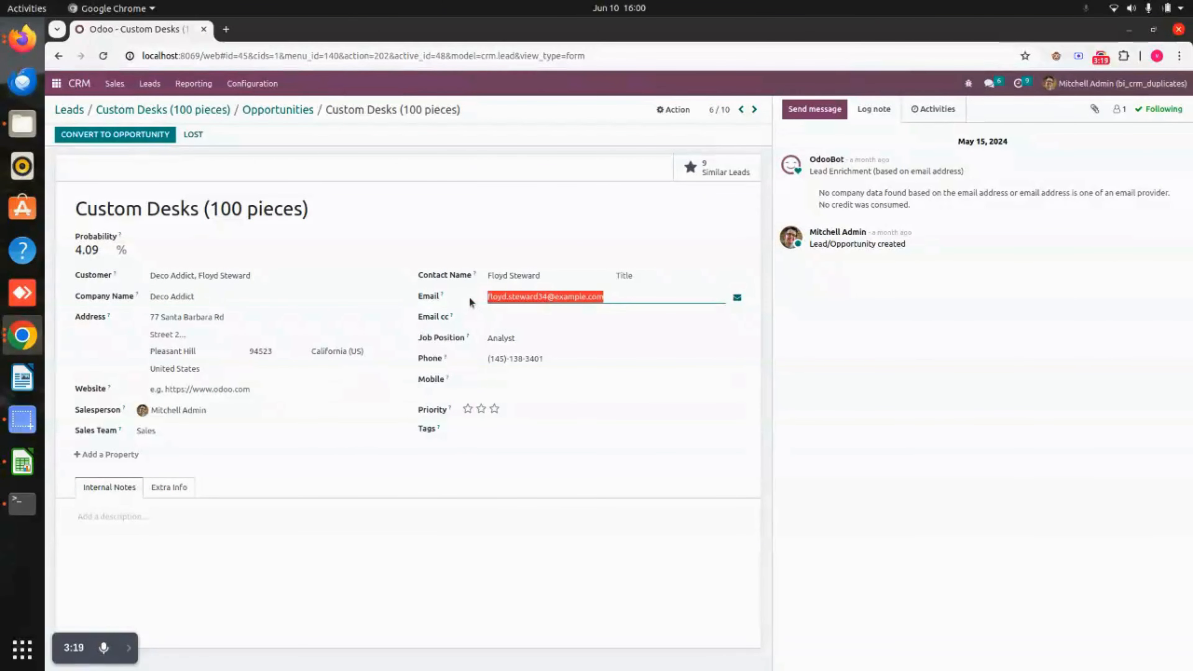
Try to save the new Custom Desks lead with the copied contact email in its Email field
left_click(261, 110)
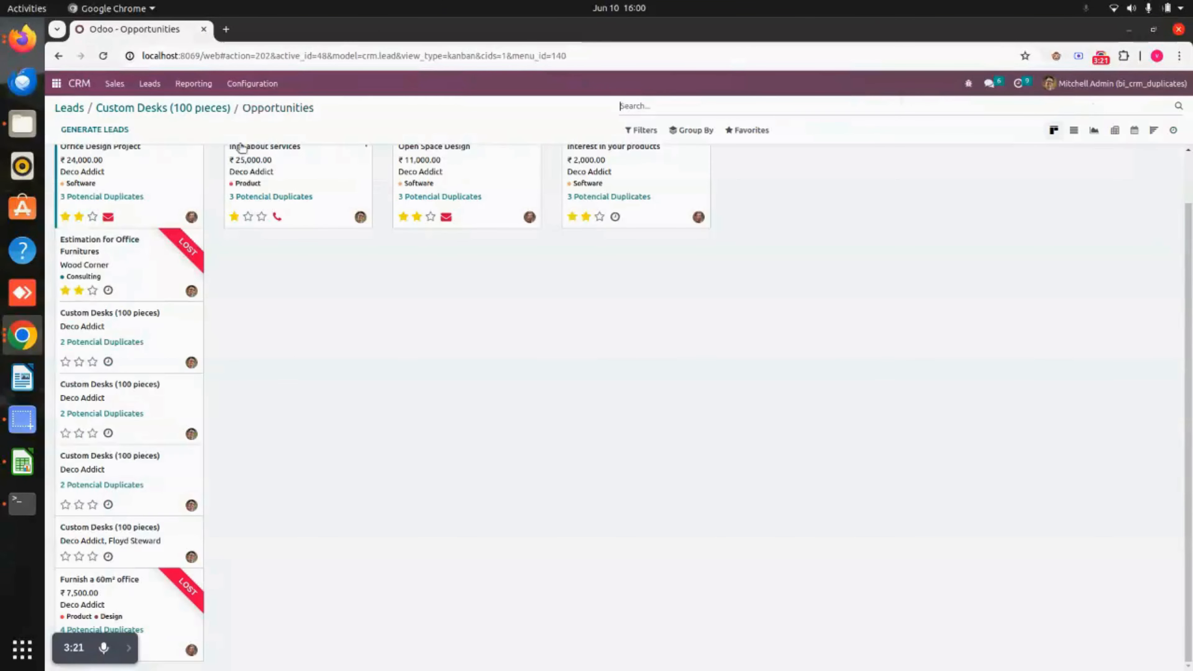
left_click(204, 109)
left_click(533, 296)
key("ctrl+v")
left_click(244, 109)
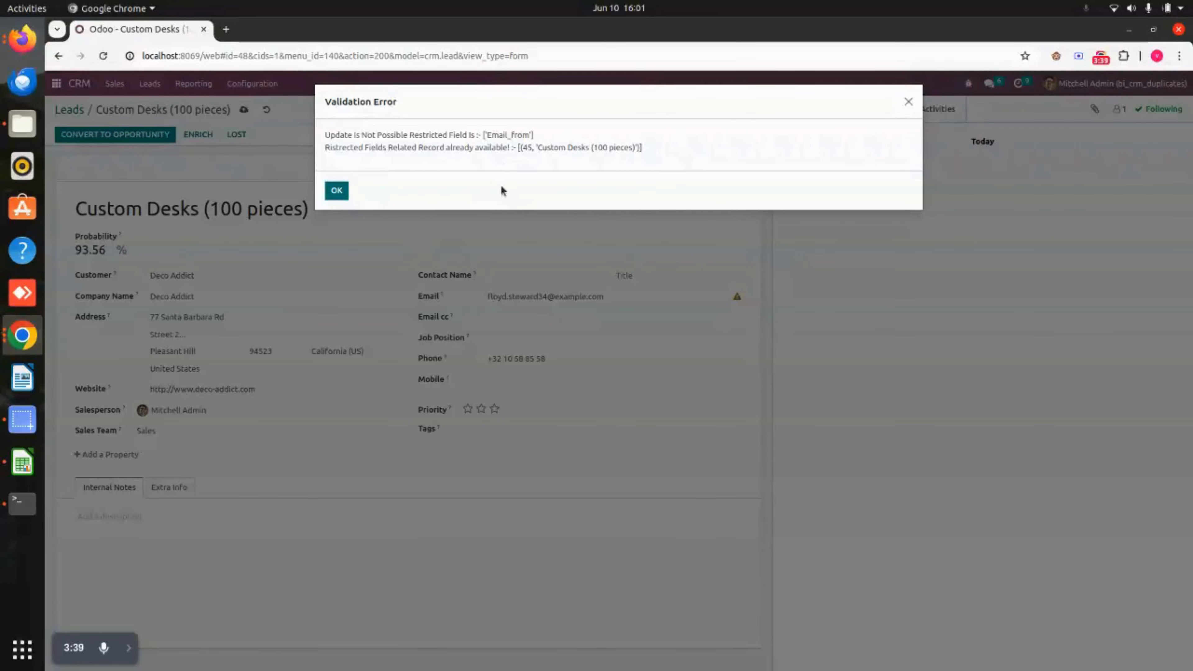
left_click(338, 192)
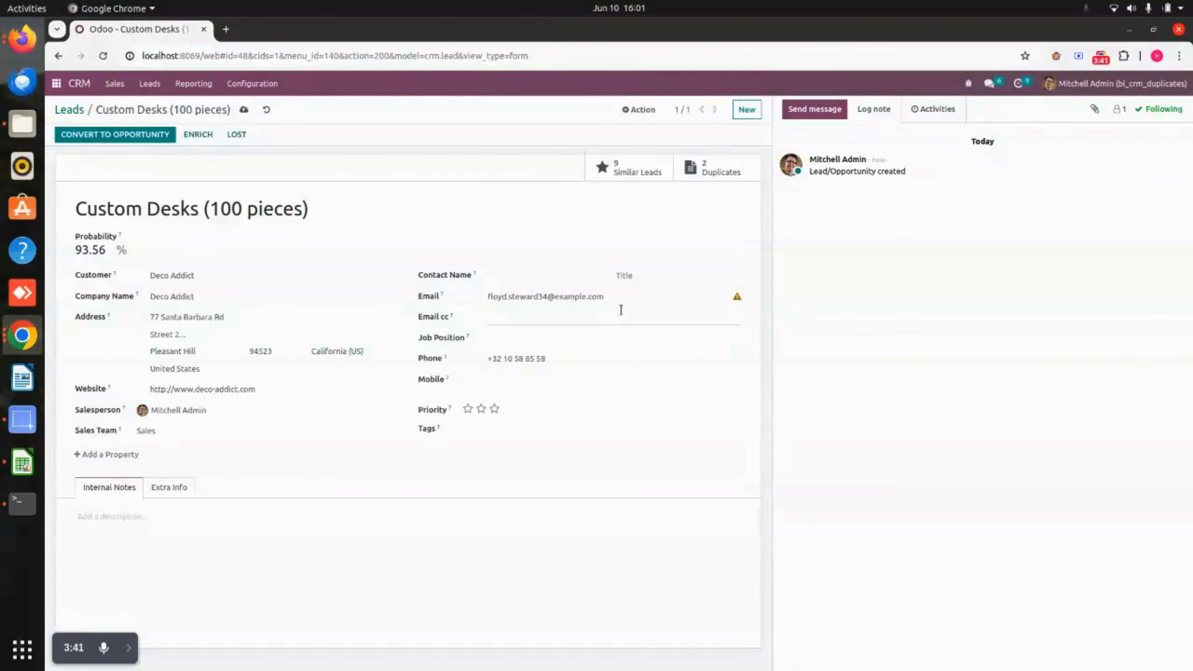
Clear the Email field of the new Custom Desks lead and save the record
left_click_drag(620, 310, 471, 299)
key("BackSpace")
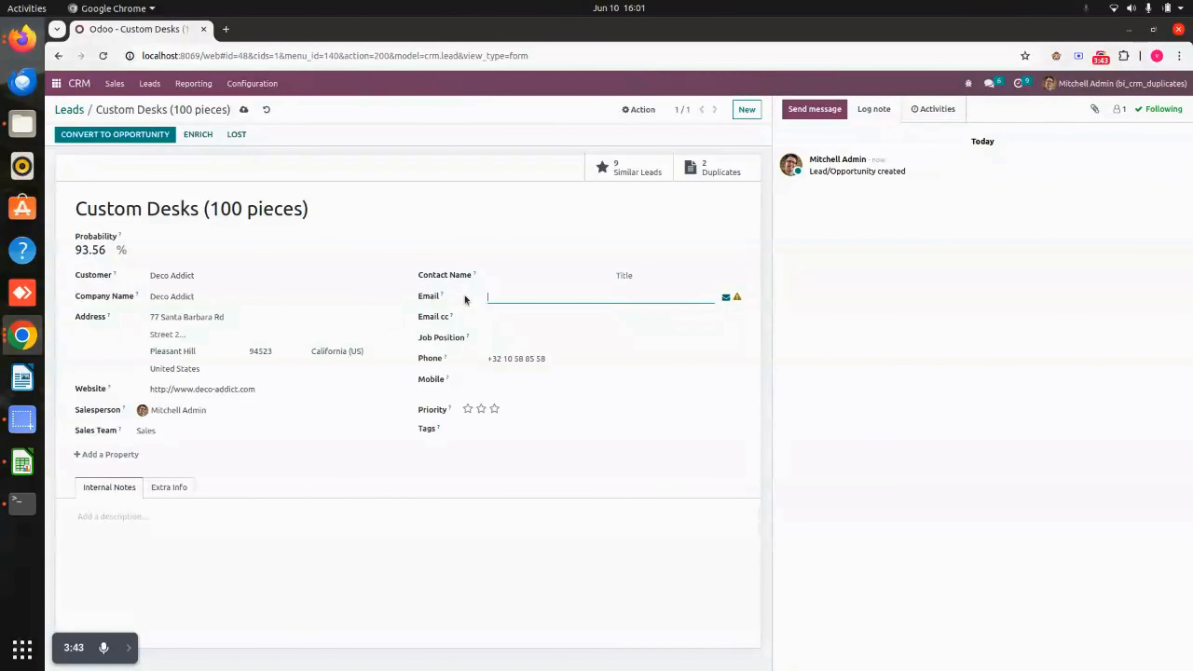
left_click(244, 110)
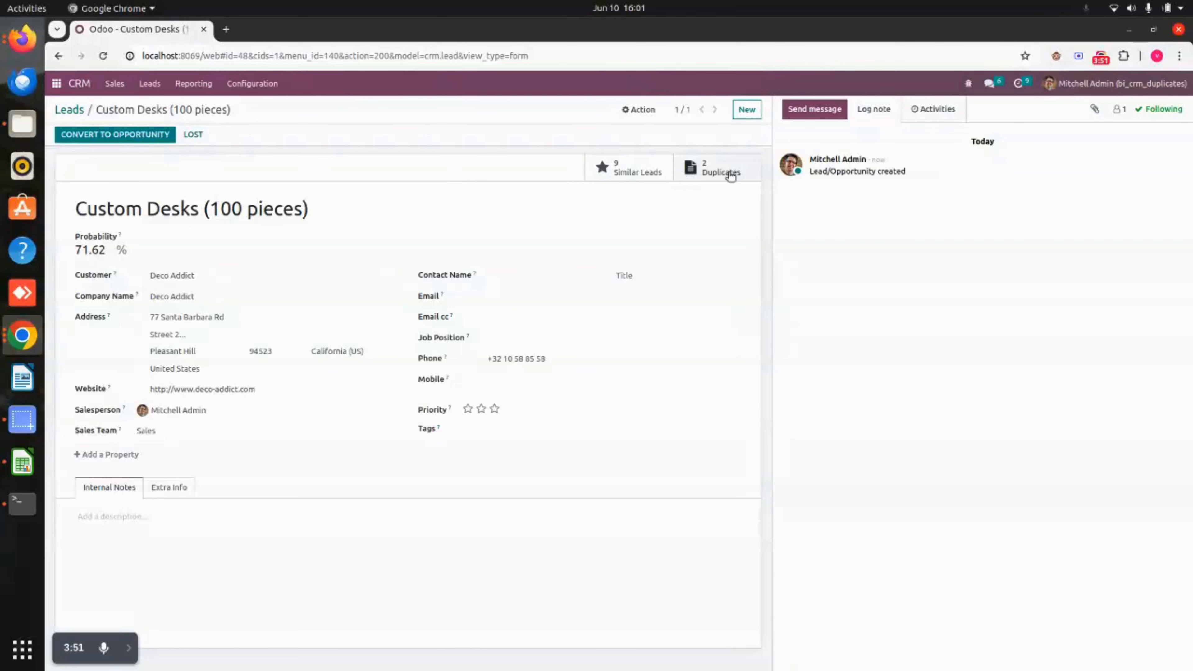
Filter the sales pipeline by Potential Duplicates instead of My Pipeline, and open the Customizable Desk opportunity
left_click(130, 83)
left_click(129, 107)
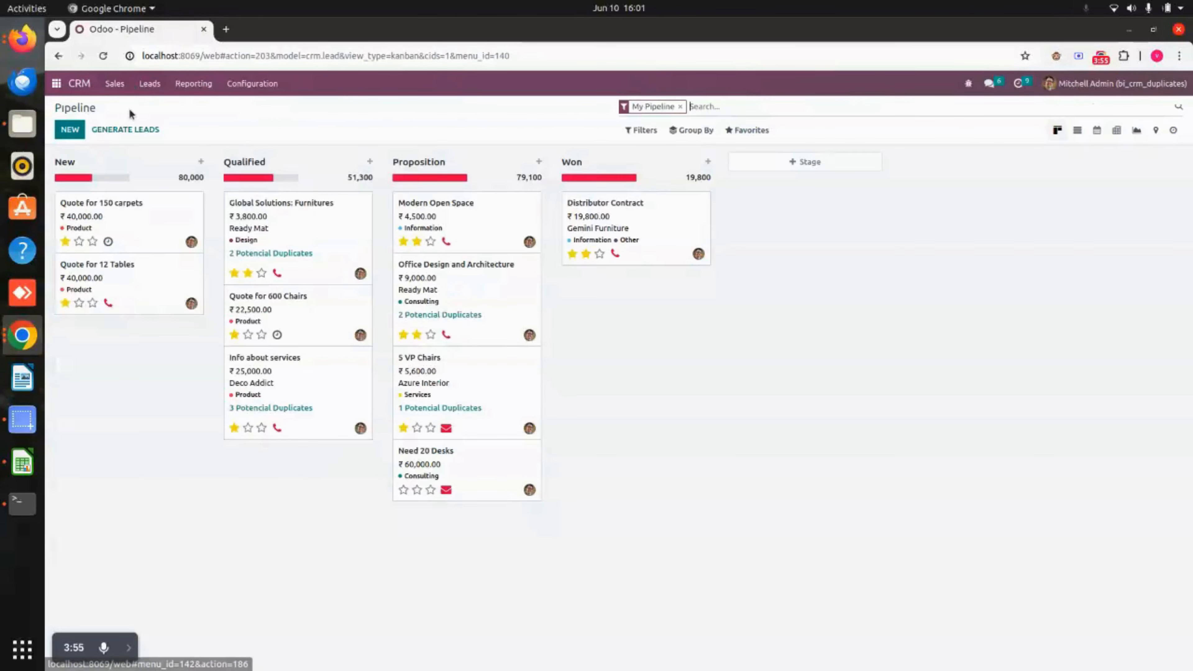
left_click(679, 107)
left_click(642, 130)
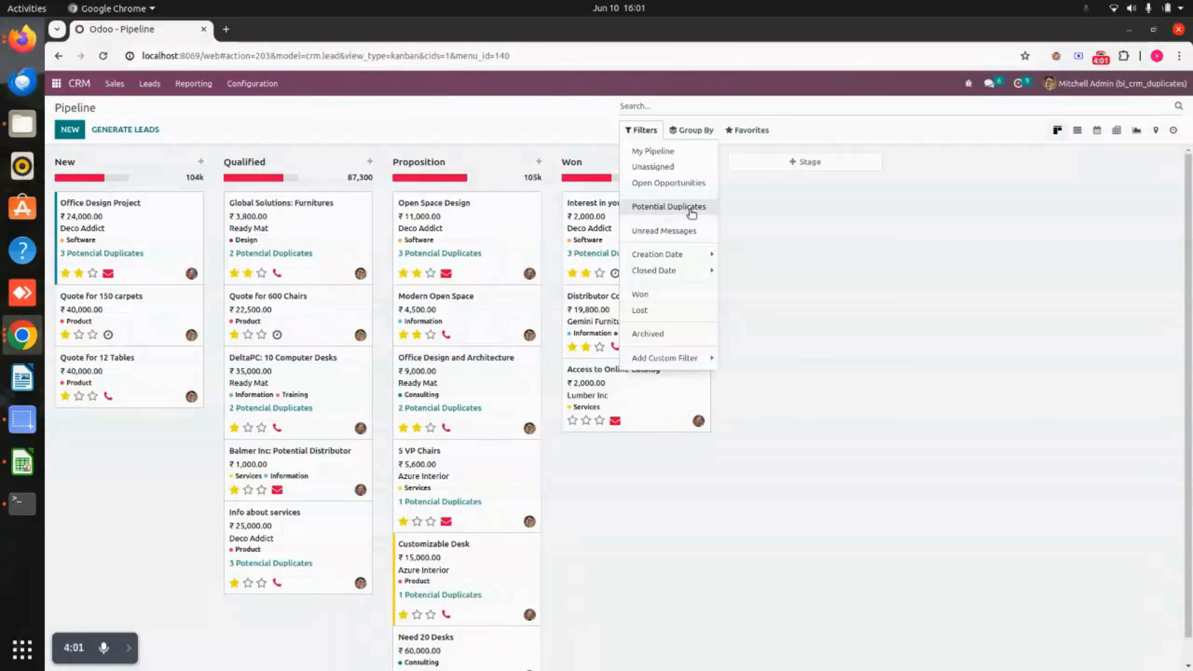
left_click(670, 209)
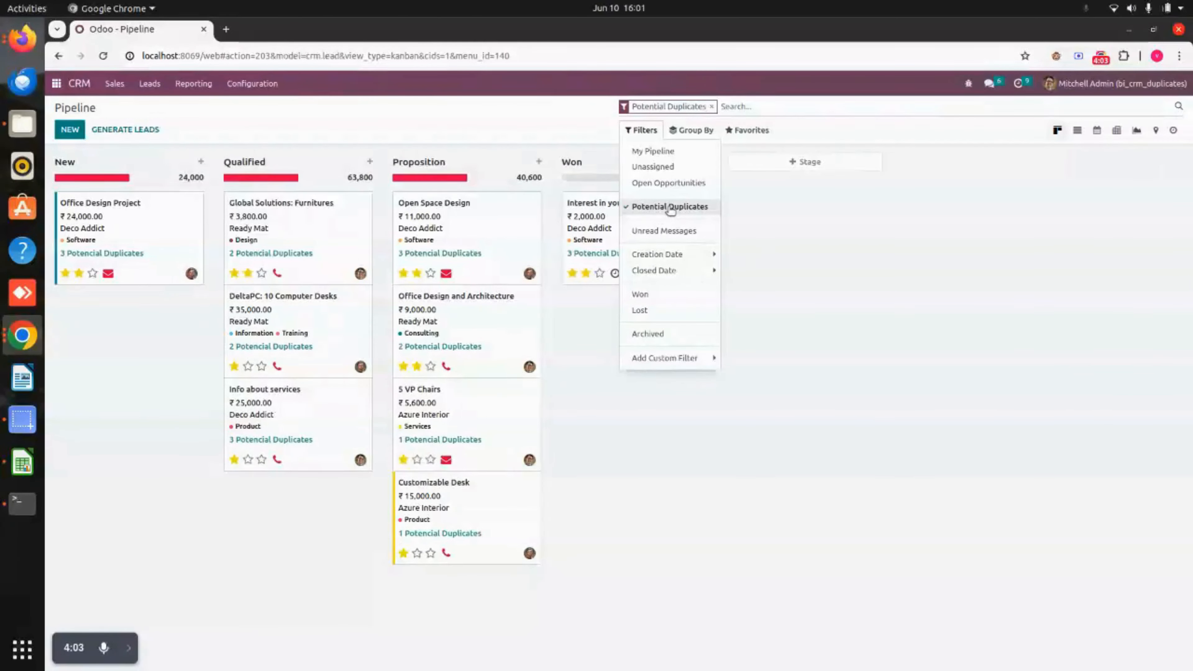
left_click(856, 254)
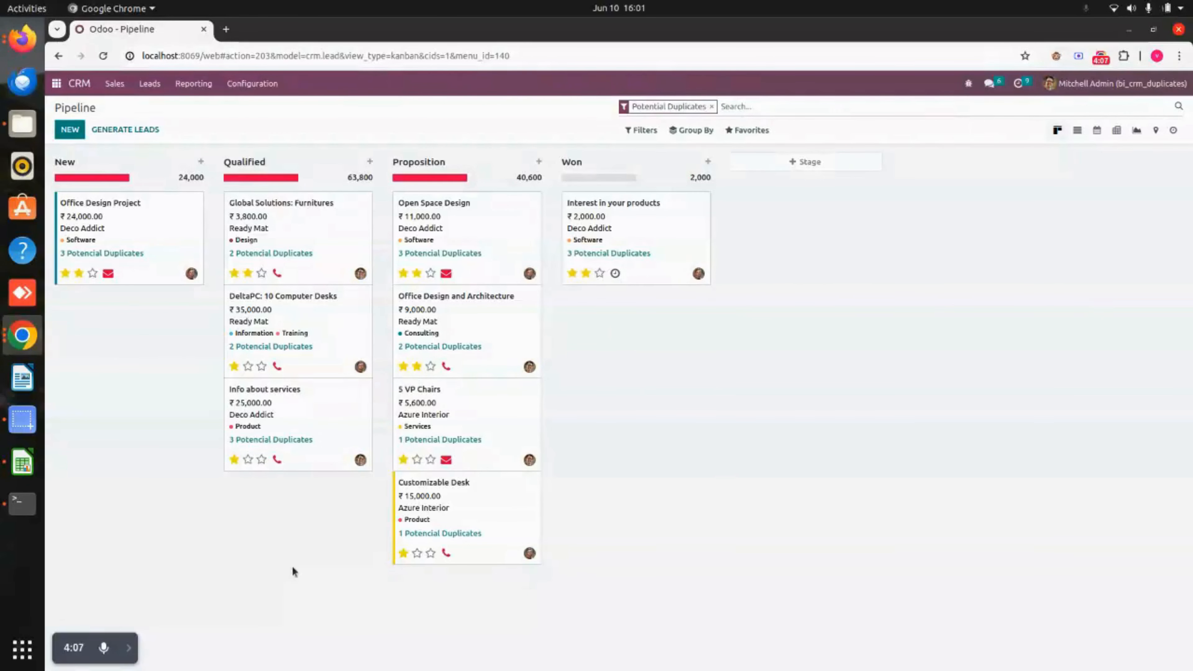
left_click(485, 490)
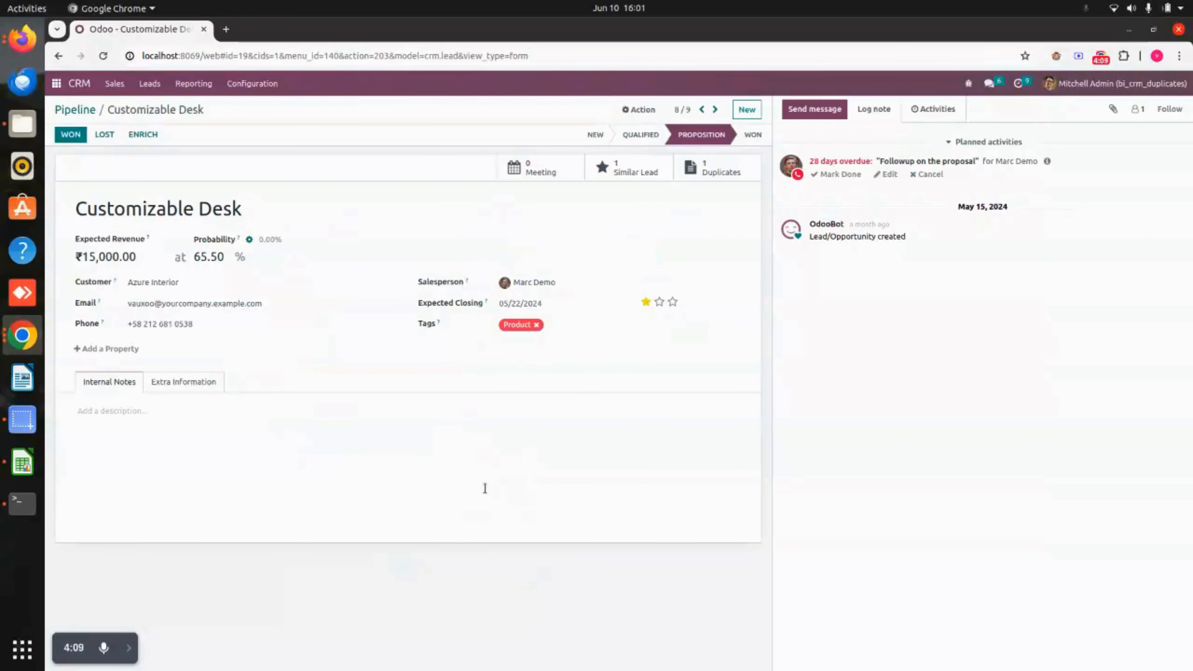